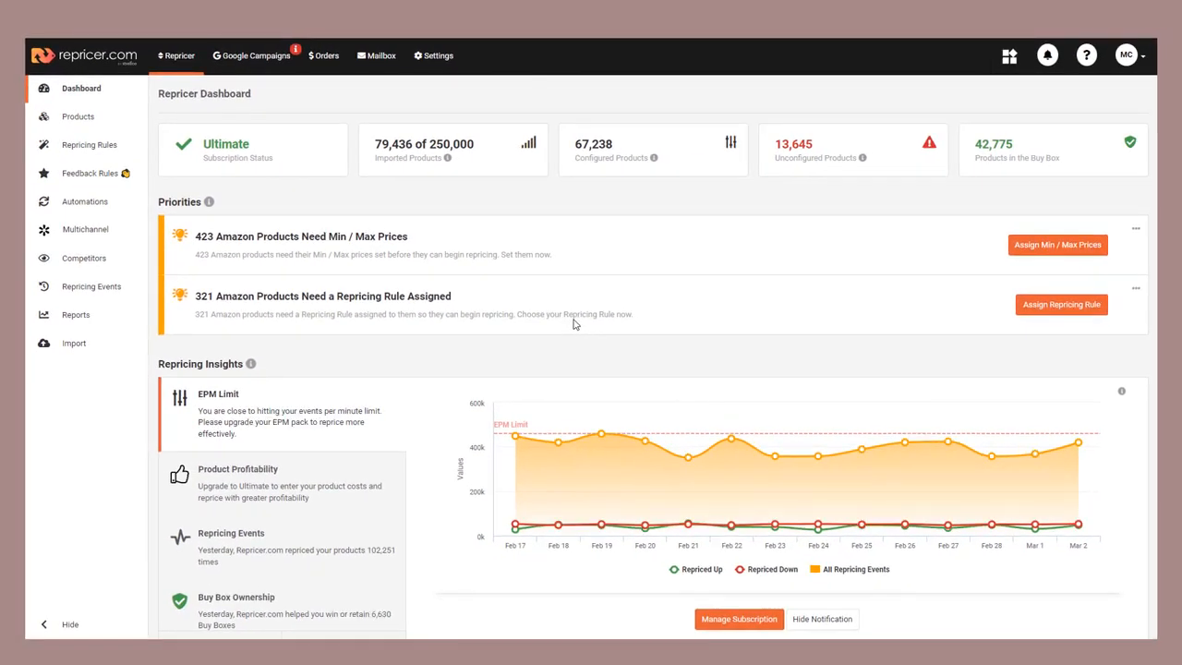
- Filter the Amazon product list to products with the Buy Box status "You own the Buy Box"
left_click(109, 117)
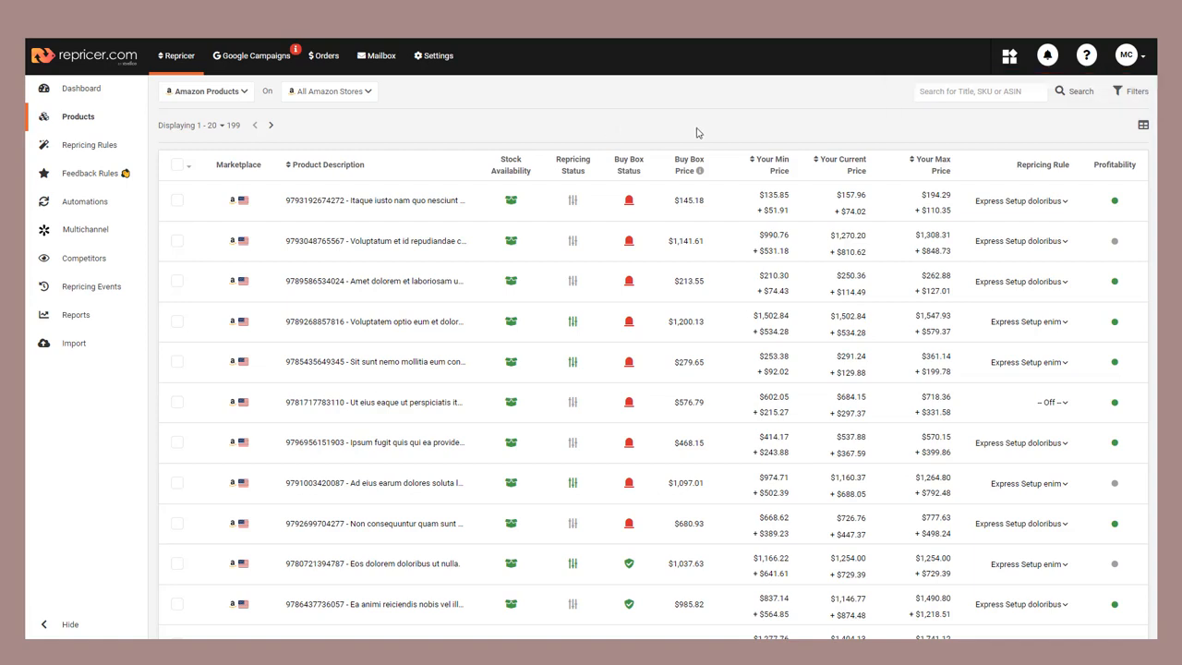
left_click(1136, 97)
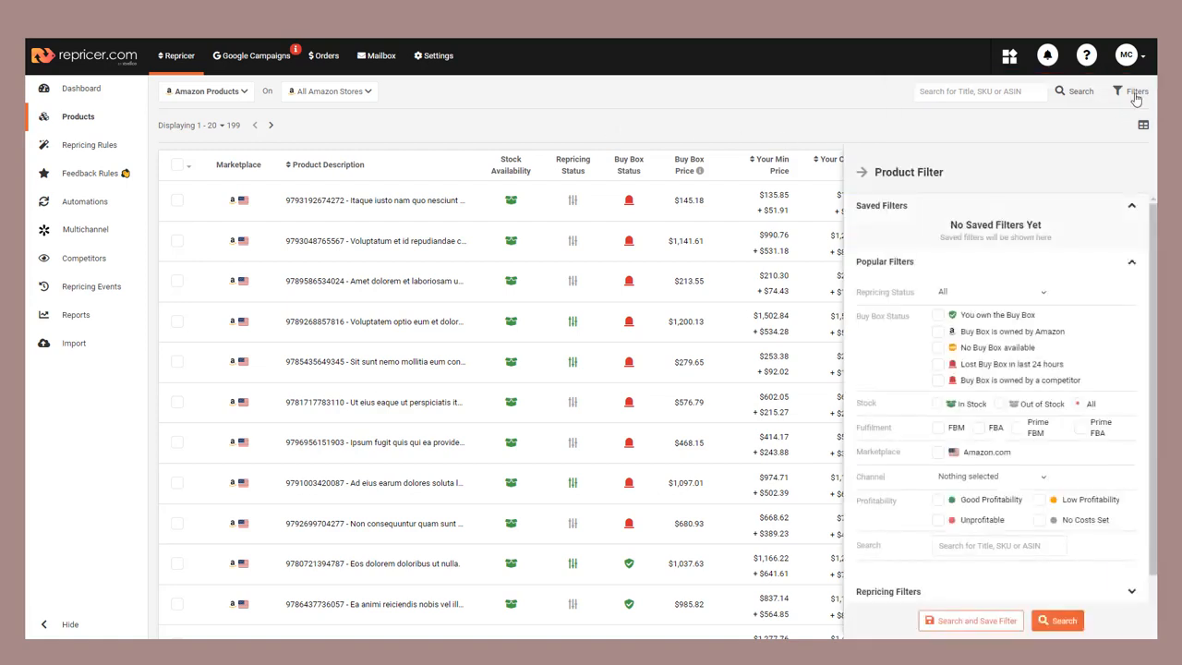
left_click(938, 314)
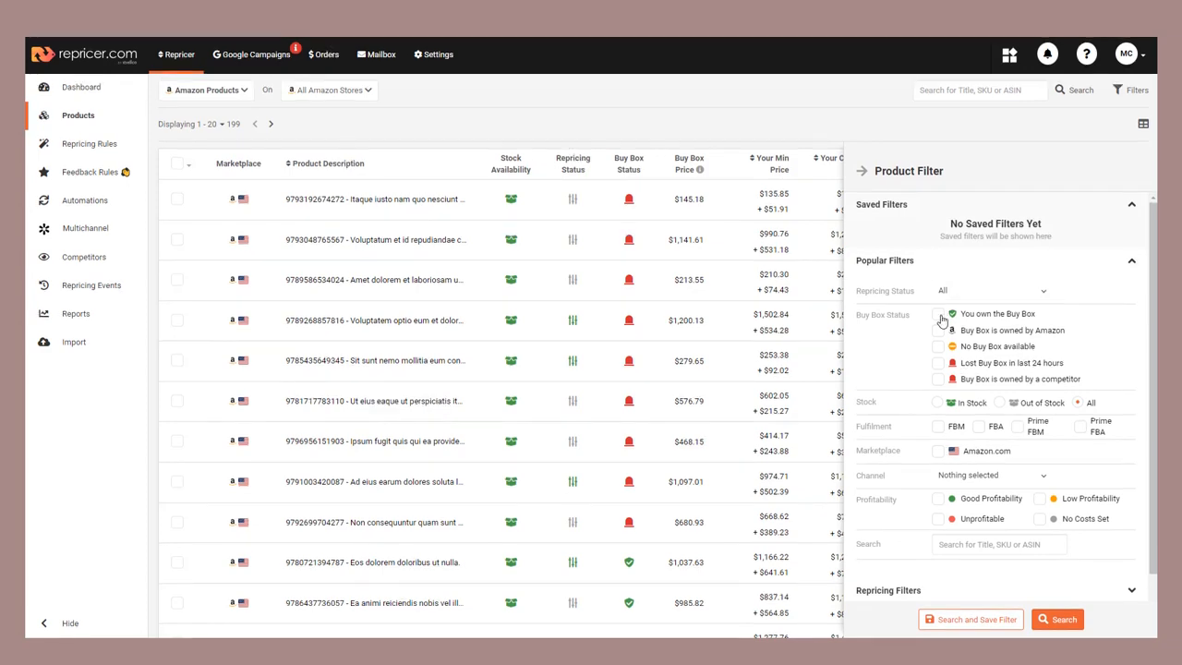
left_click(1062, 618)
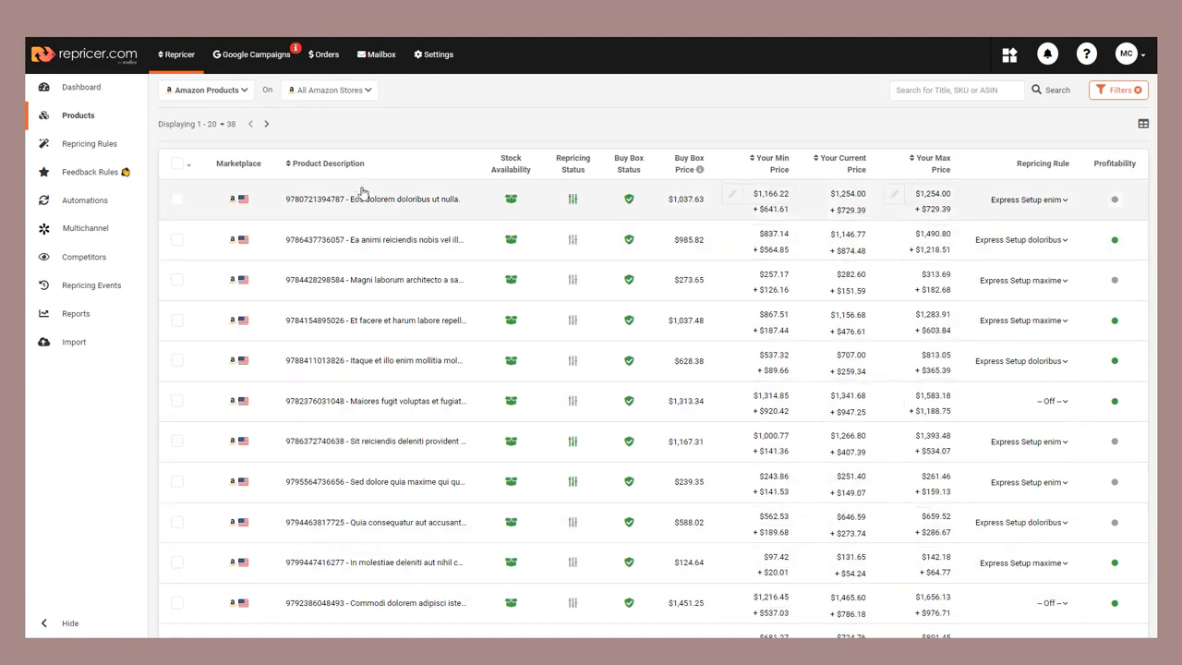
- Select all filtered products across every page and download a CSV template for them
left_click(177, 165)
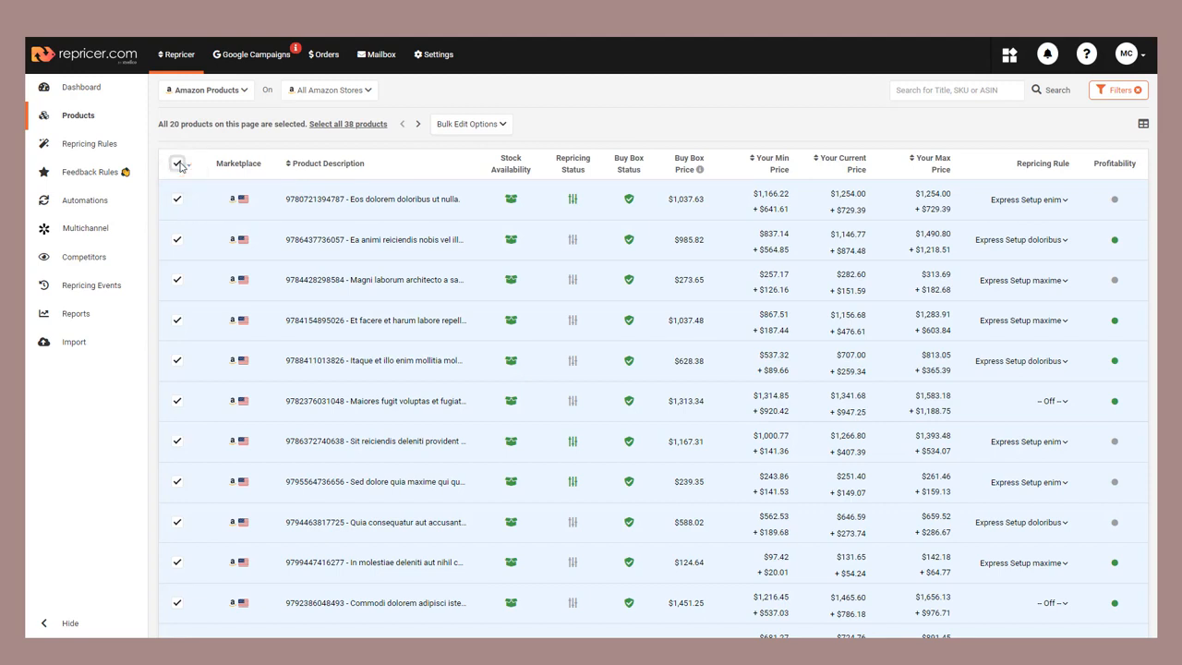
left_click(360, 126)
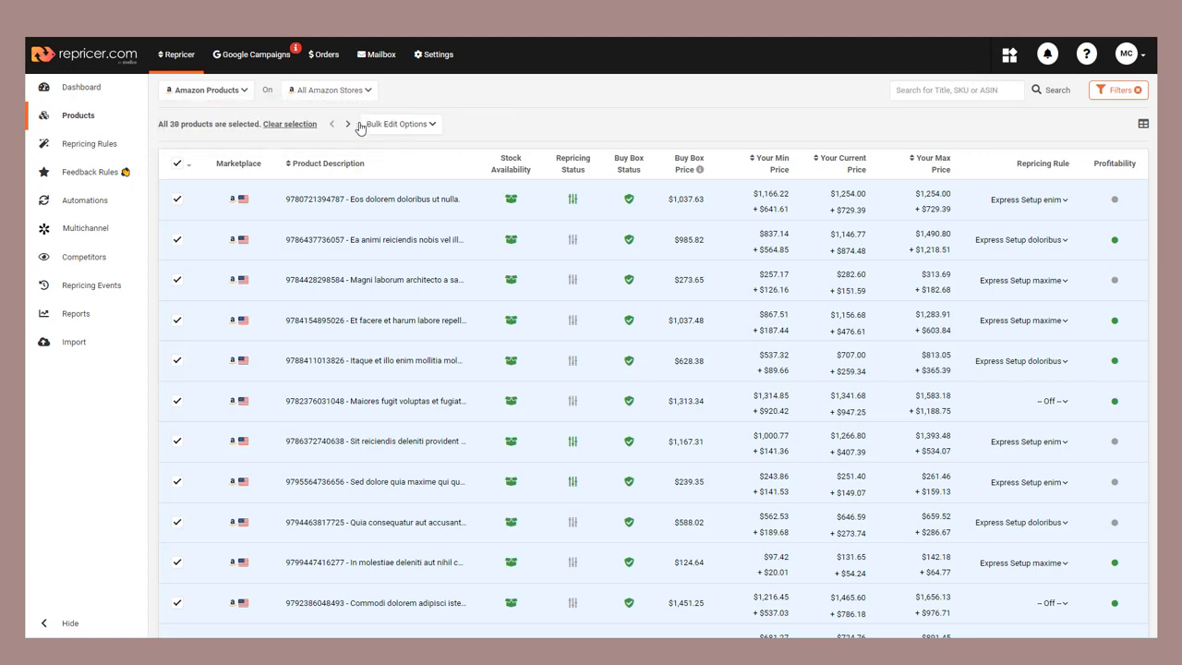
left_click(423, 126)
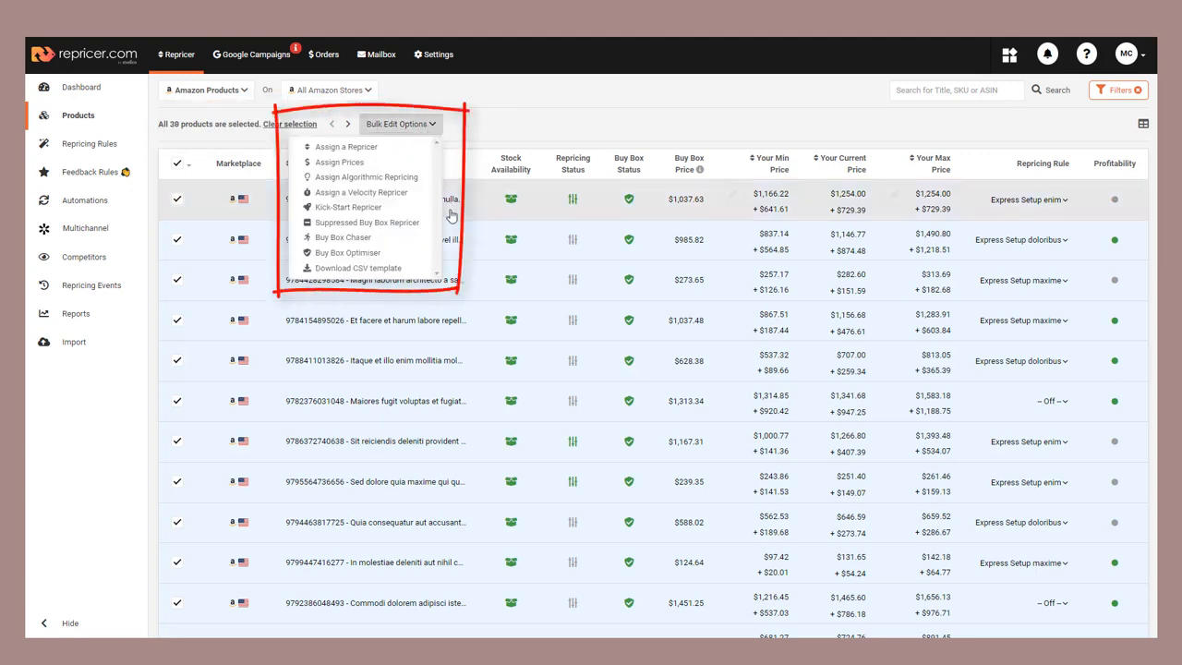
left_click(411, 268)
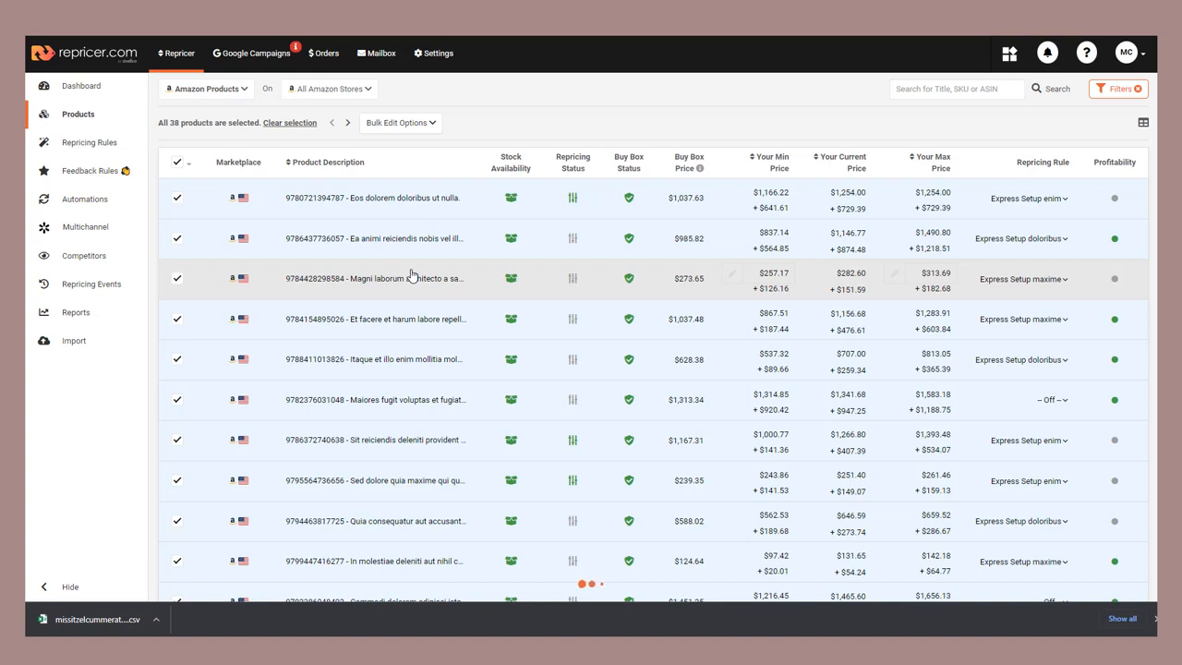
- Download the Amazon template from the Bulk Product Import page and open the newly downloaded CSV in Excel
left_click(76, 344)
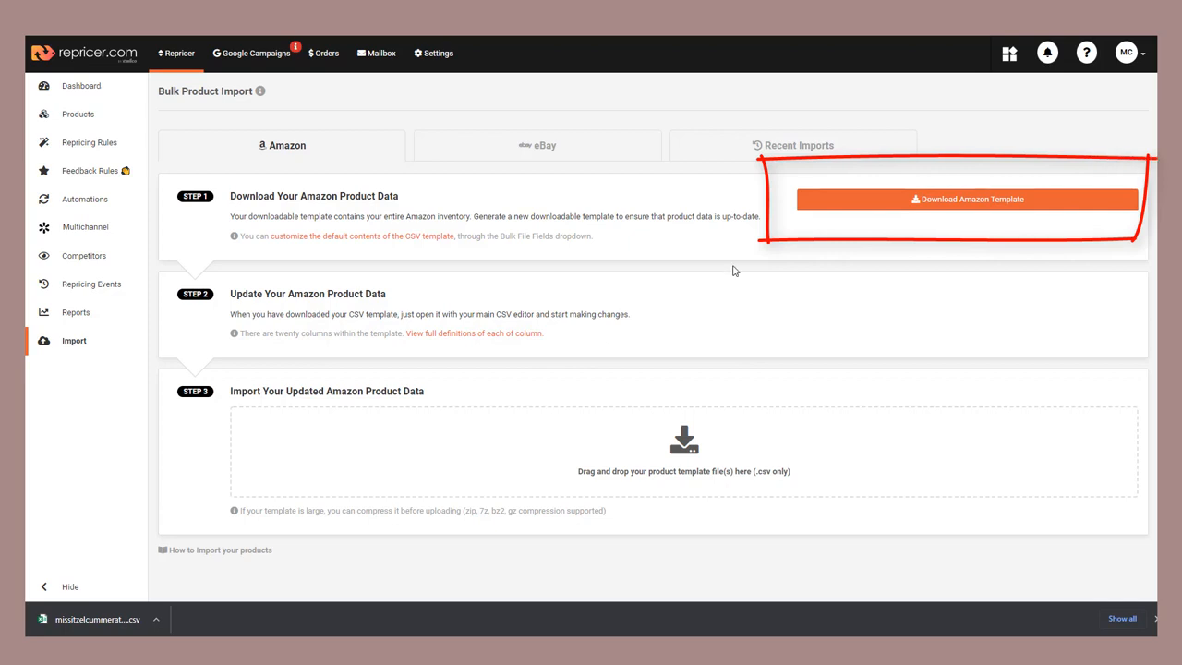
left_click(961, 200)
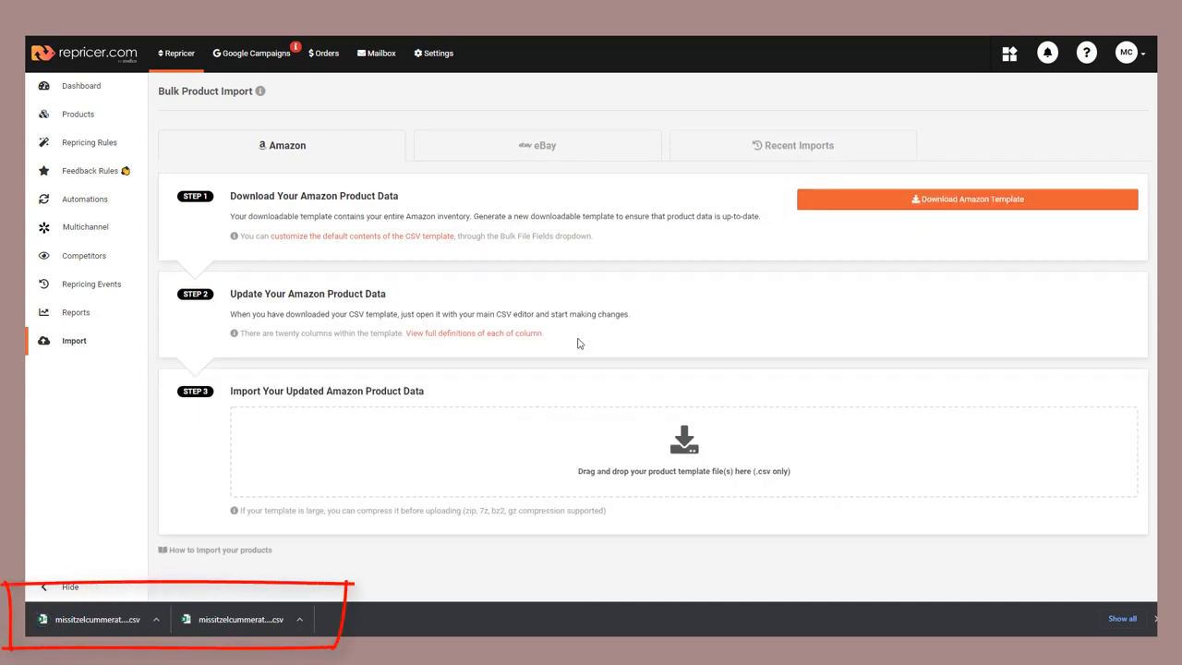
left_click(236, 622)
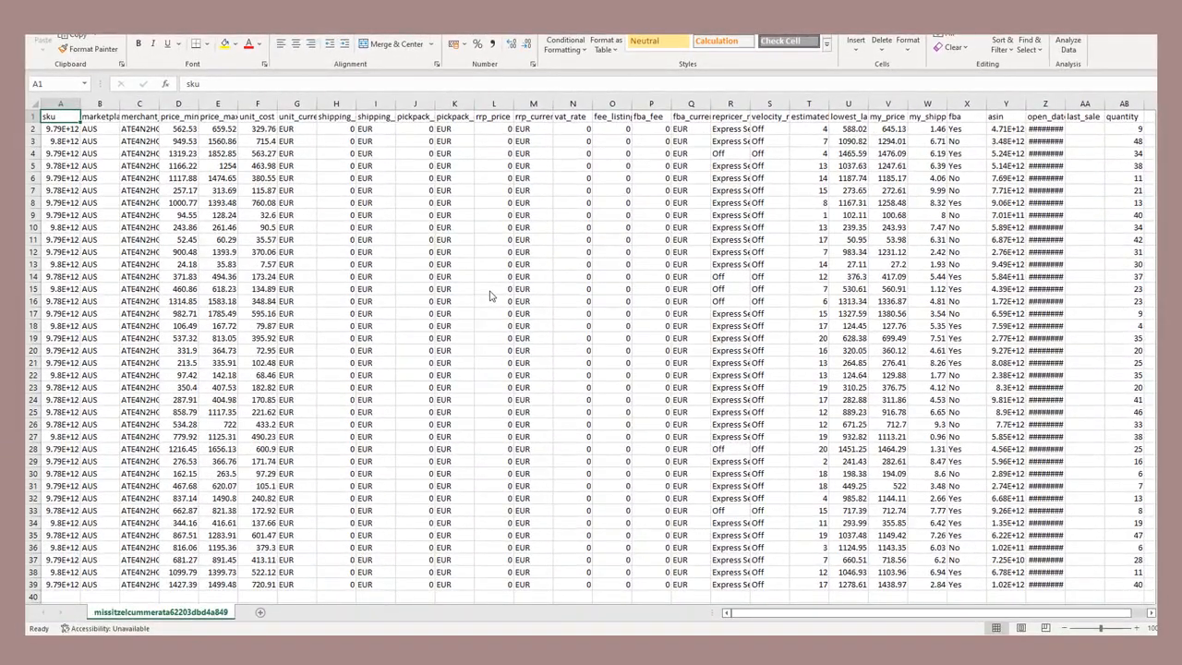
- Delete columns F to Q, from unit_cost through the FBA currency column
left_click(257, 104)
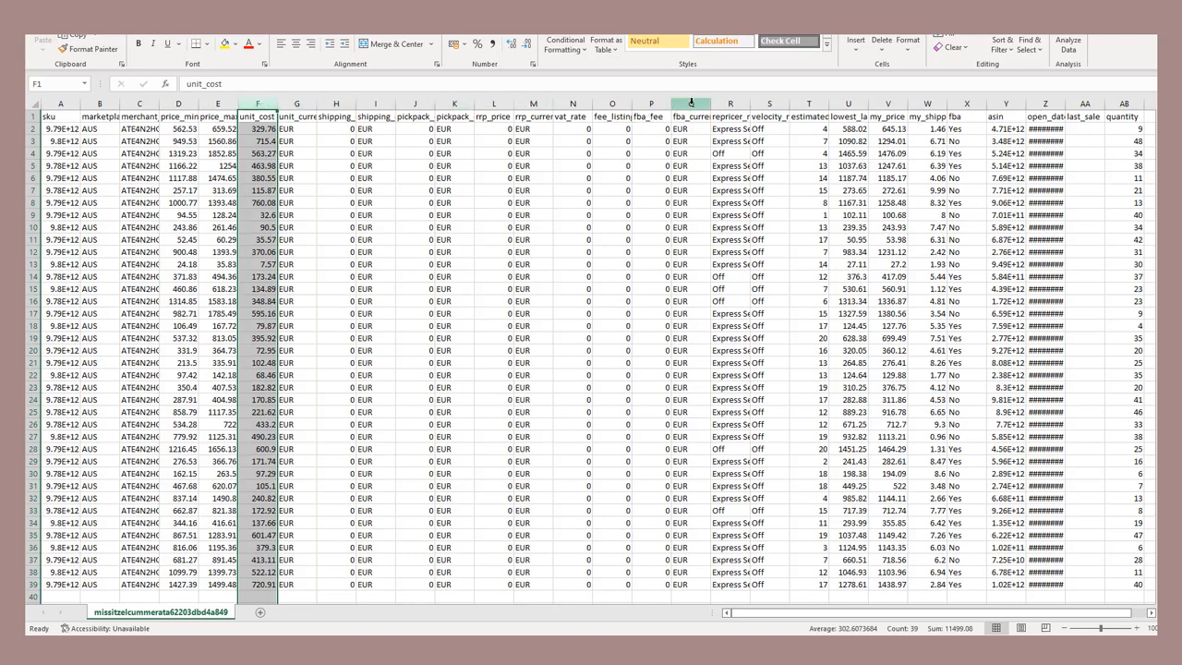
left_click(691, 104, "shift")
right_click(690, 104)
left_click(726, 223)
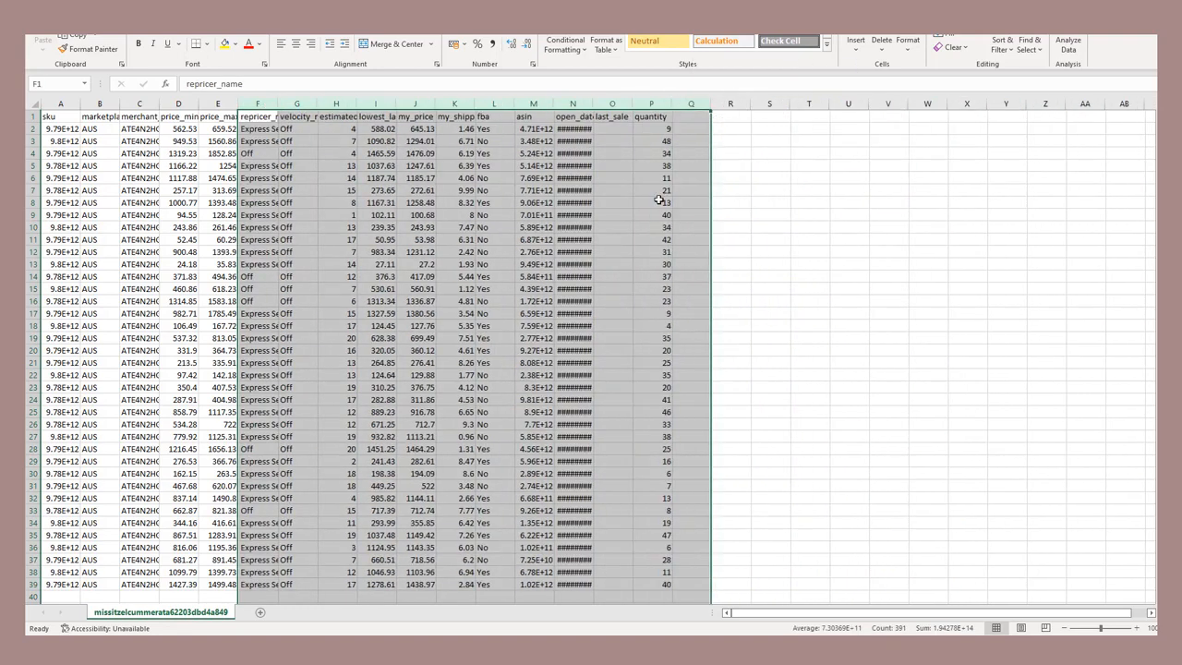
- Delete the columns from velocity_repricer_name through my_shipping, and those from asin through quantity, keeping fba
left_click(283, 102)
left_click_drag(284, 102, 454, 104)
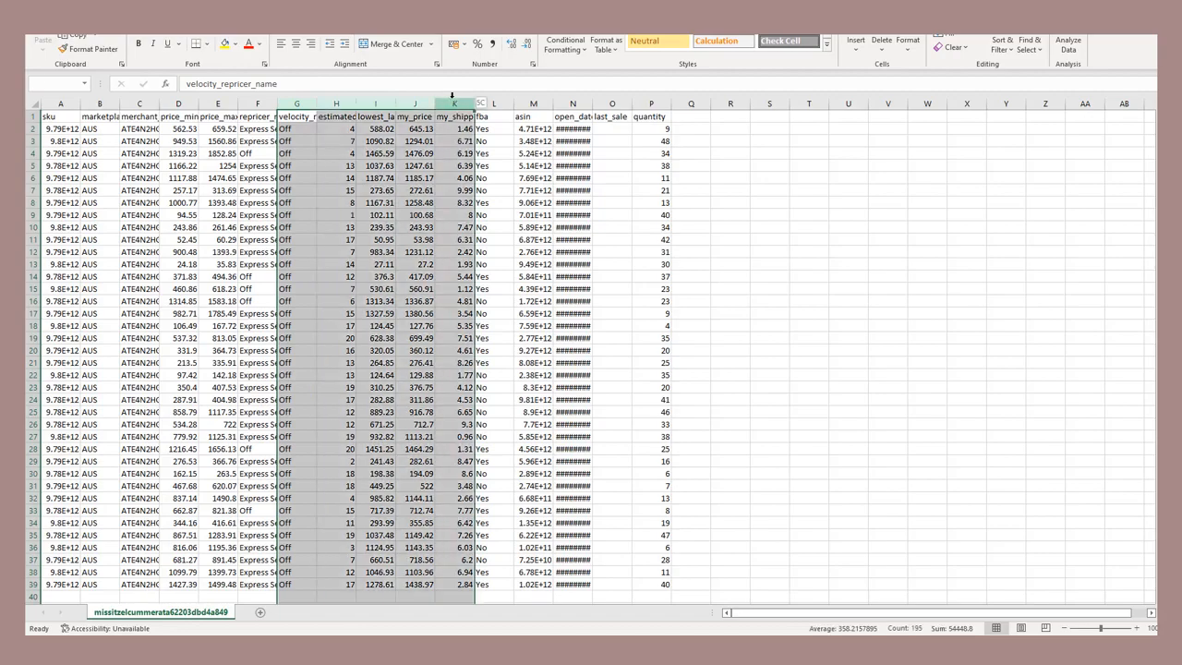
right_click(454, 104)
left_click(511, 218)
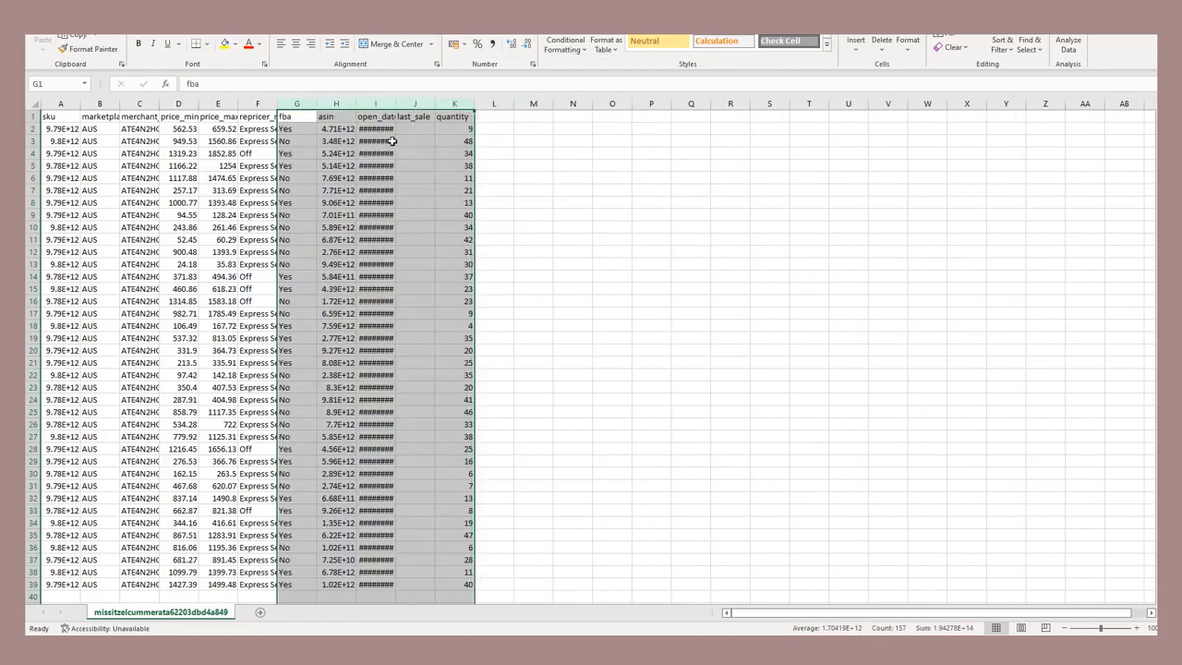
left_click(335, 104)
left_click(449, 103, "shift")
right_click(449, 103)
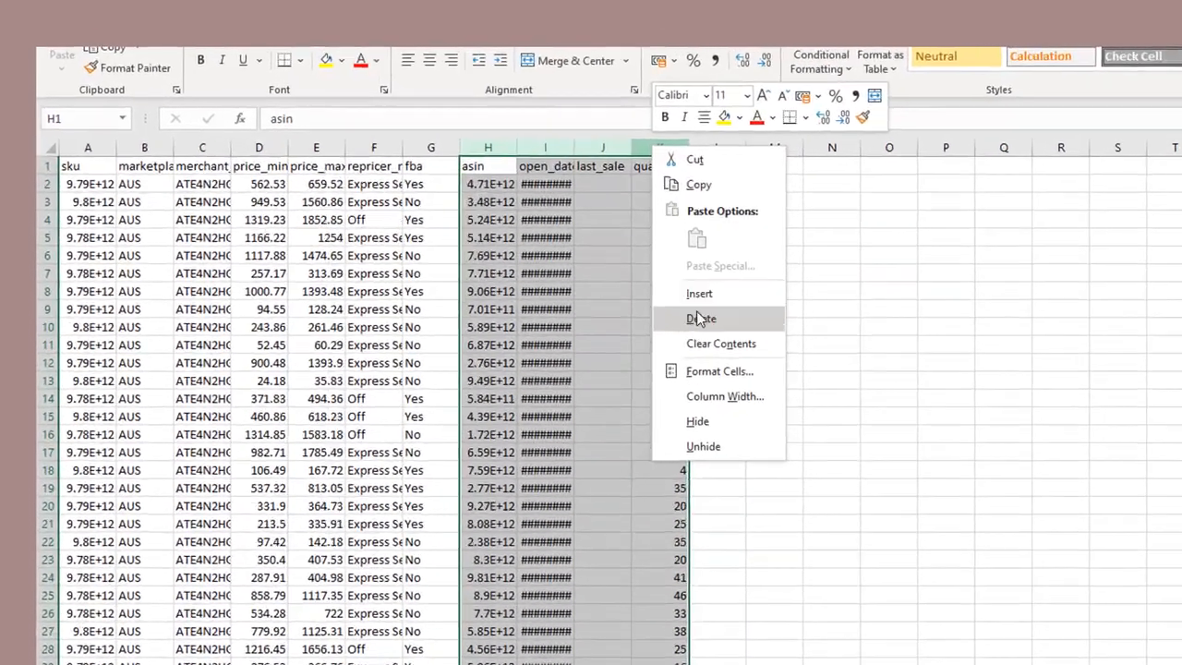
left_click(505, 218)
- Autofit the widths of the marketplace, merchant_id, price_min, price_max and repricer_name columns
double_click(418, 157)
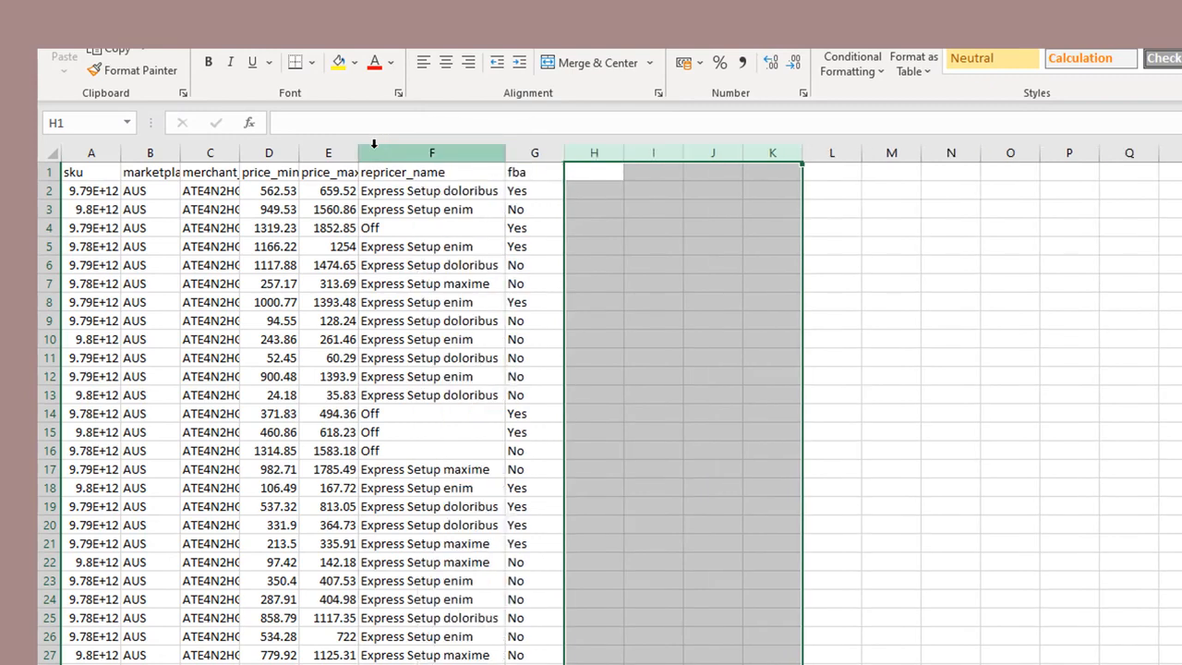
left_click(369, 153)
double_click(360, 152)
double_click(299, 152)
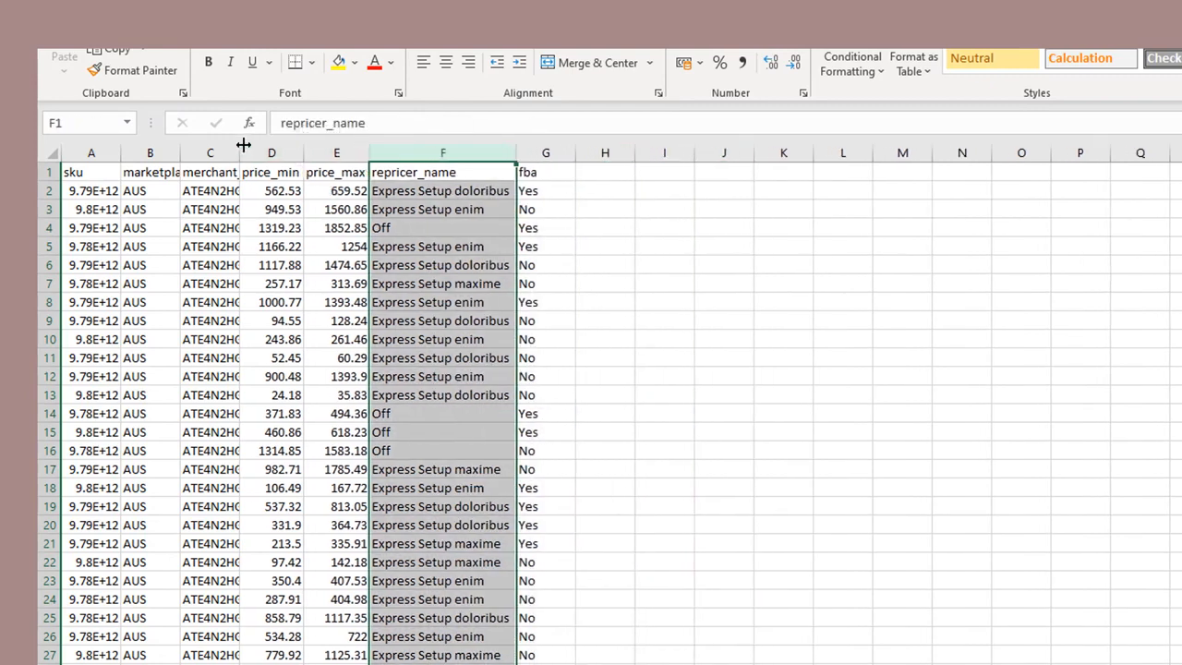
left_click(180, 147)
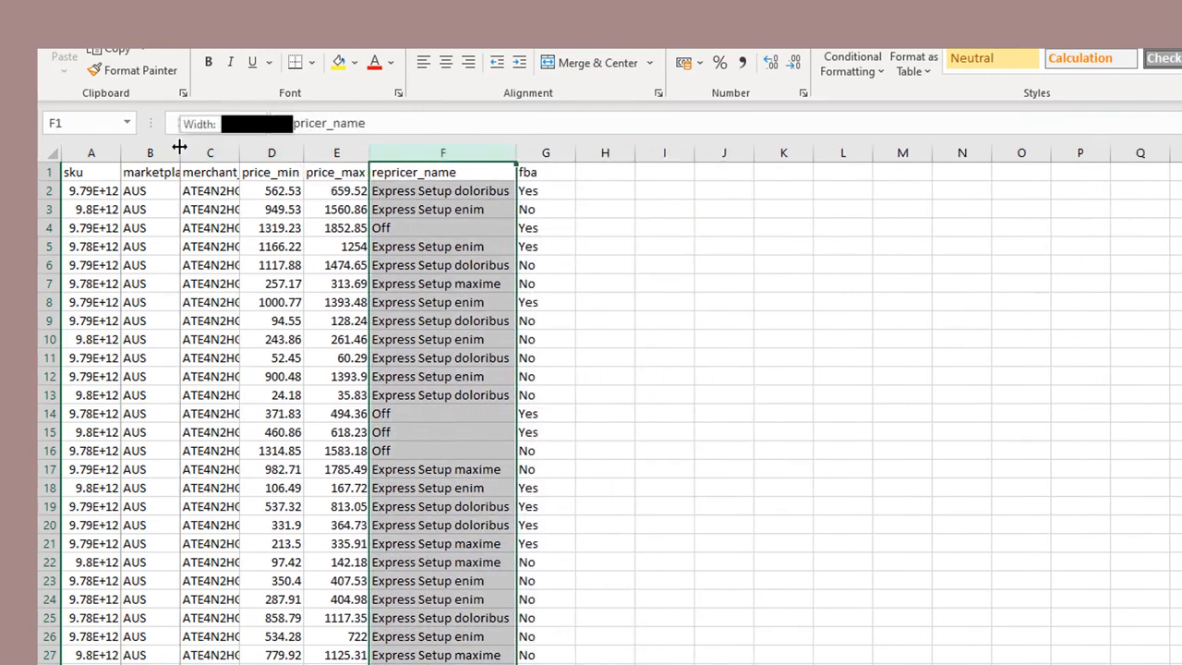
double_click(241, 152)
double_click(179, 152)
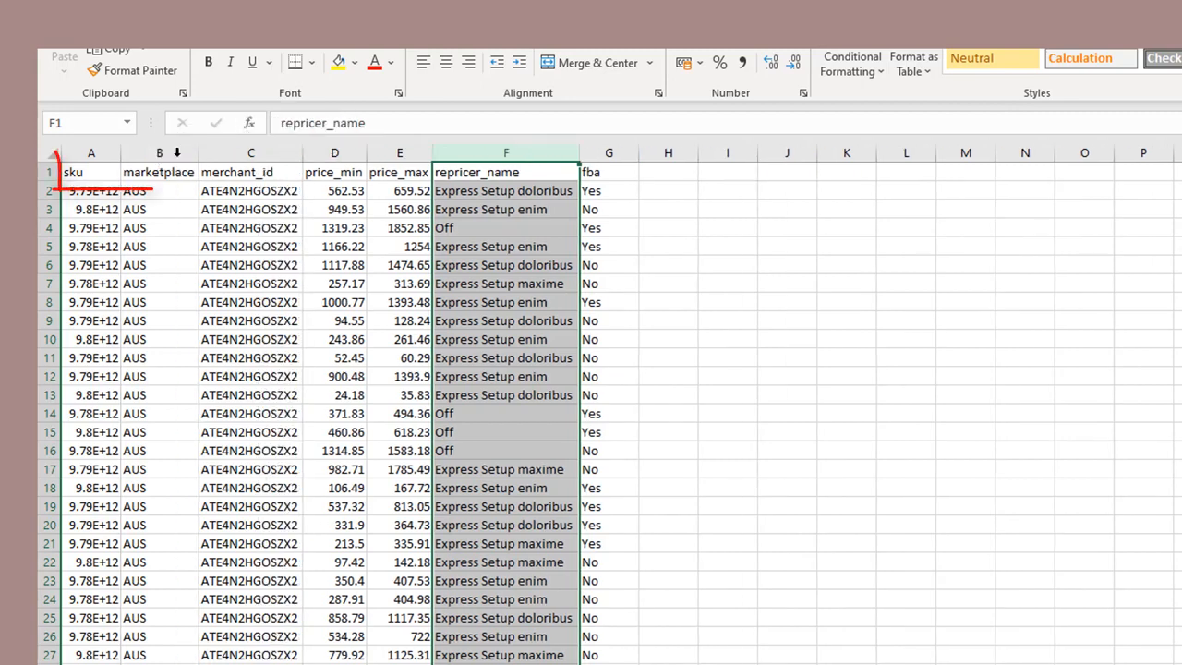
left_click(249, 321)
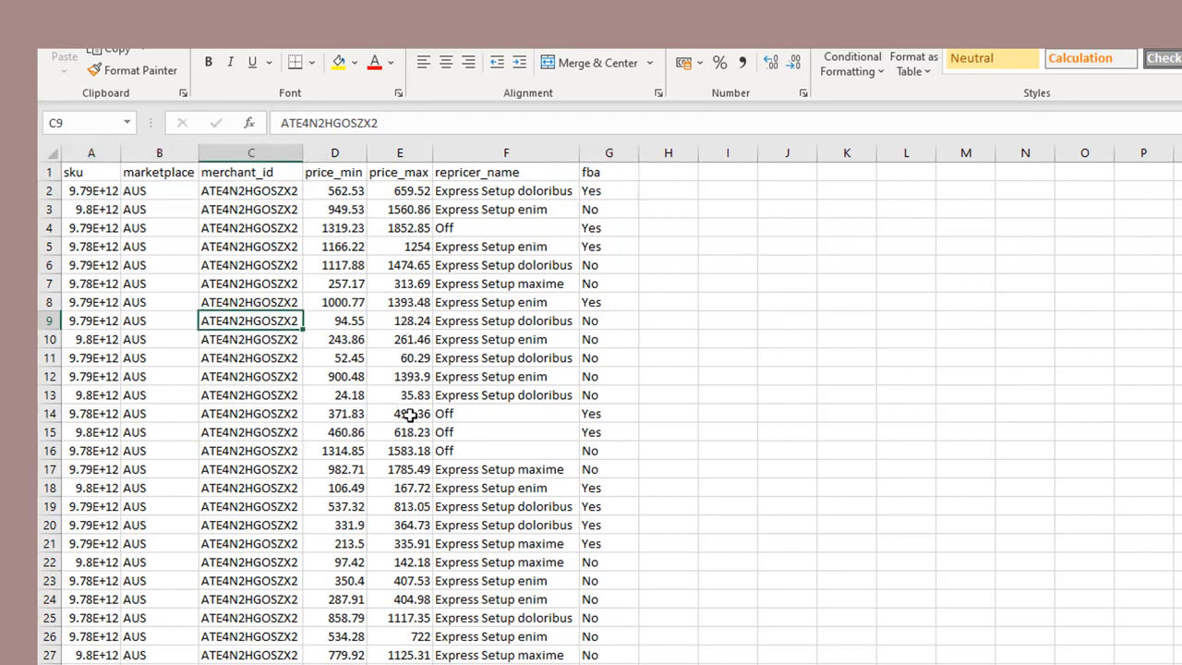
- Delete the product rows 17 to 39 from the sheet
left_click(49, 469)
scroll(175, 521, "down", 9)
left_click(50, 376, "shift")
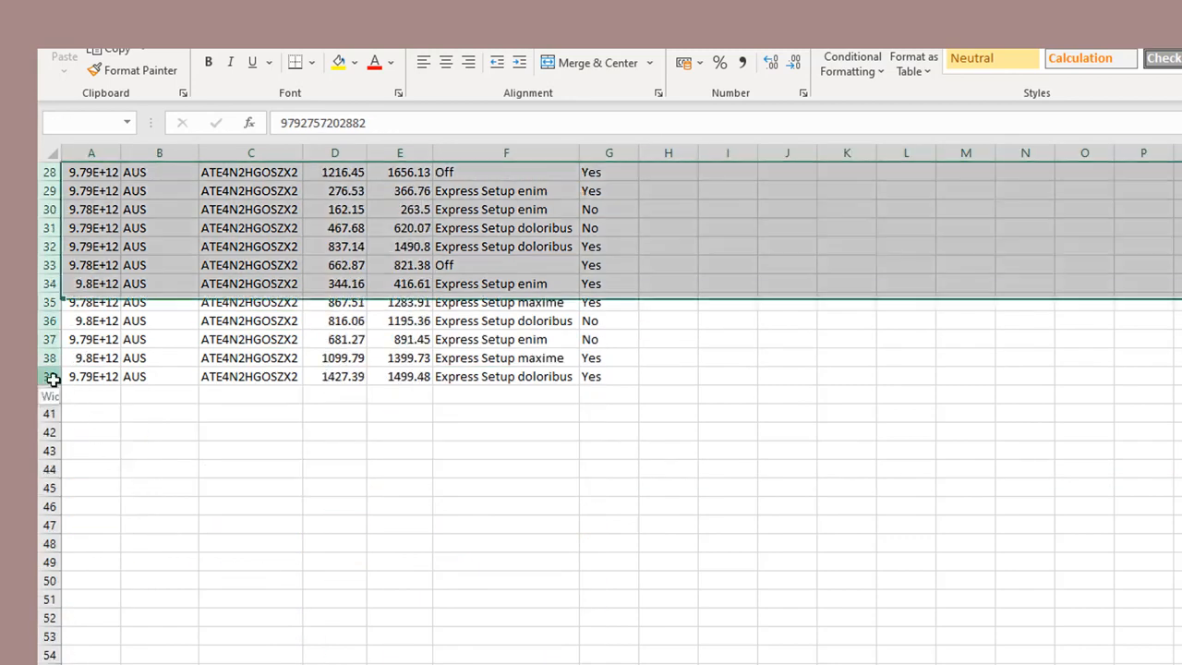
right_click(52, 379)
left_click(143, 564)
scroll(286, 425, "up", 9)
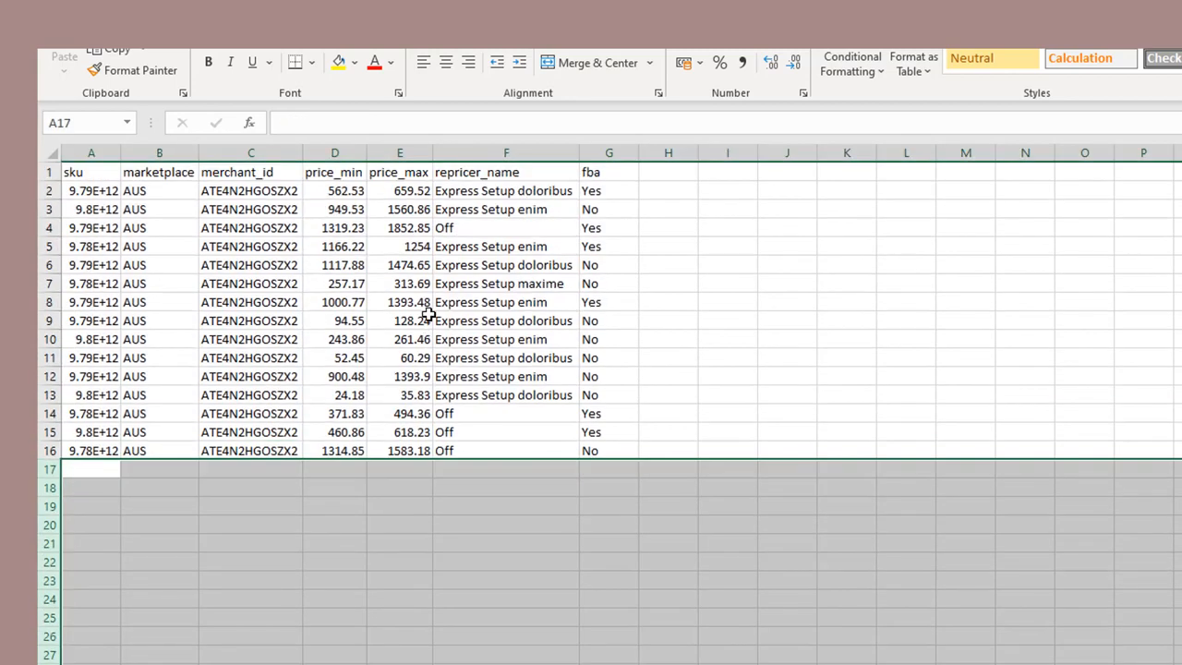
left_click(476, 288)
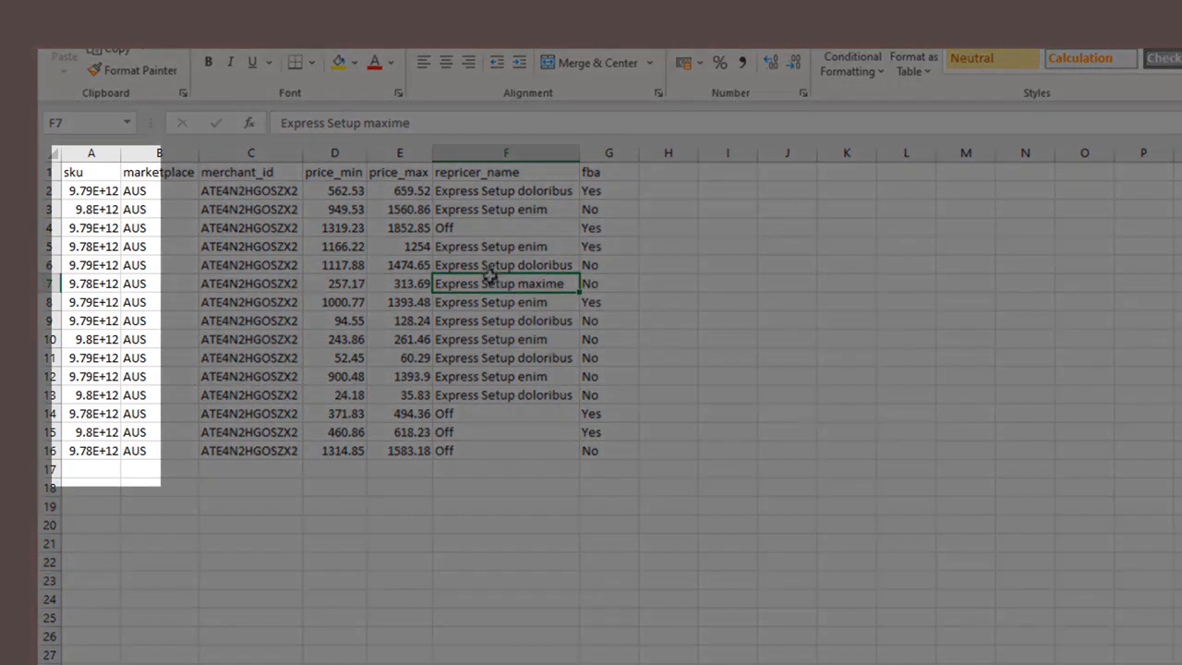
- Autofit the sku column and format it as Number with 0 decimal places so the full SKUs show
double_click(120, 152)
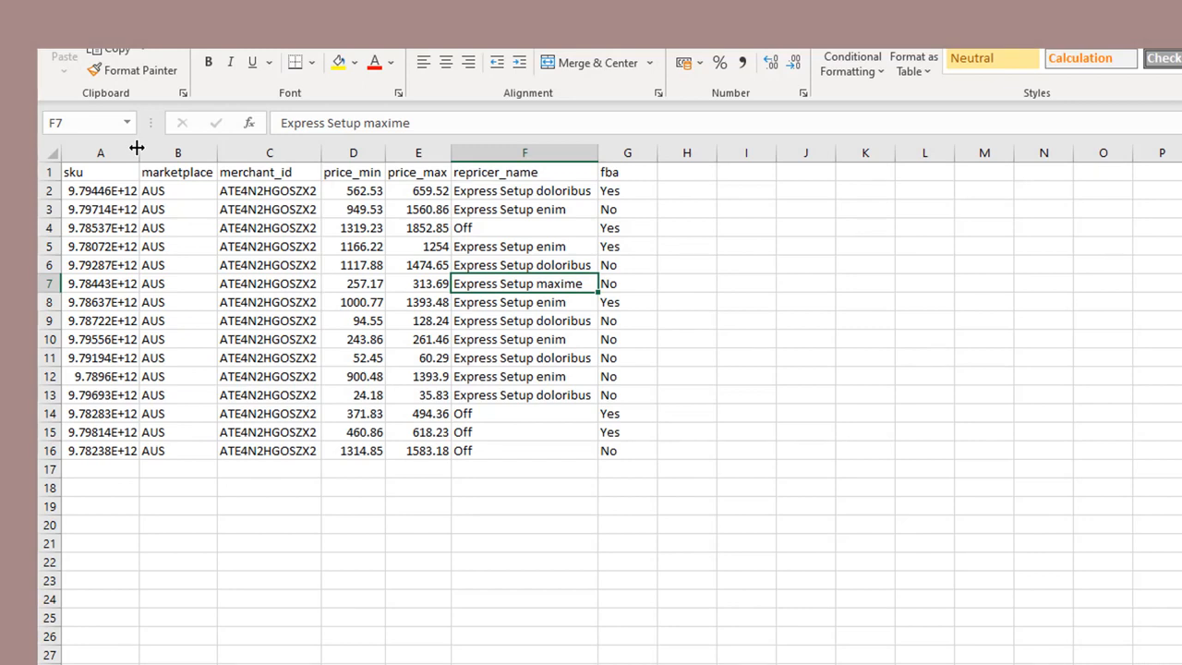
right_click(122, 151)
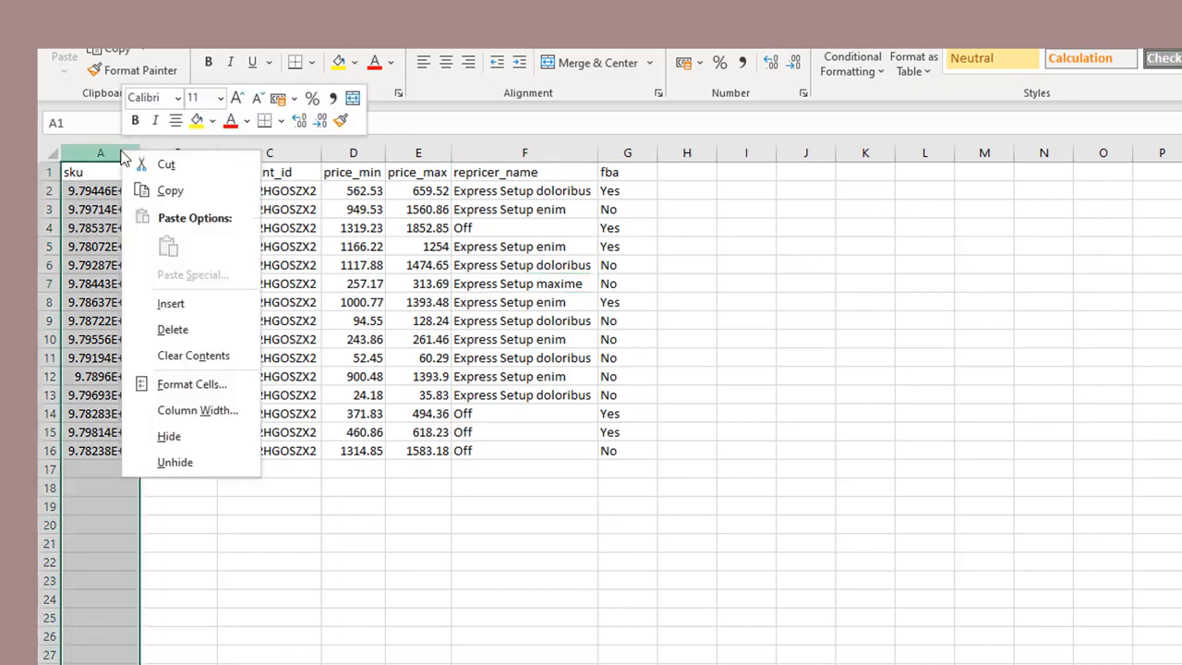
left_click(201, 384)
left_click(111, 238)
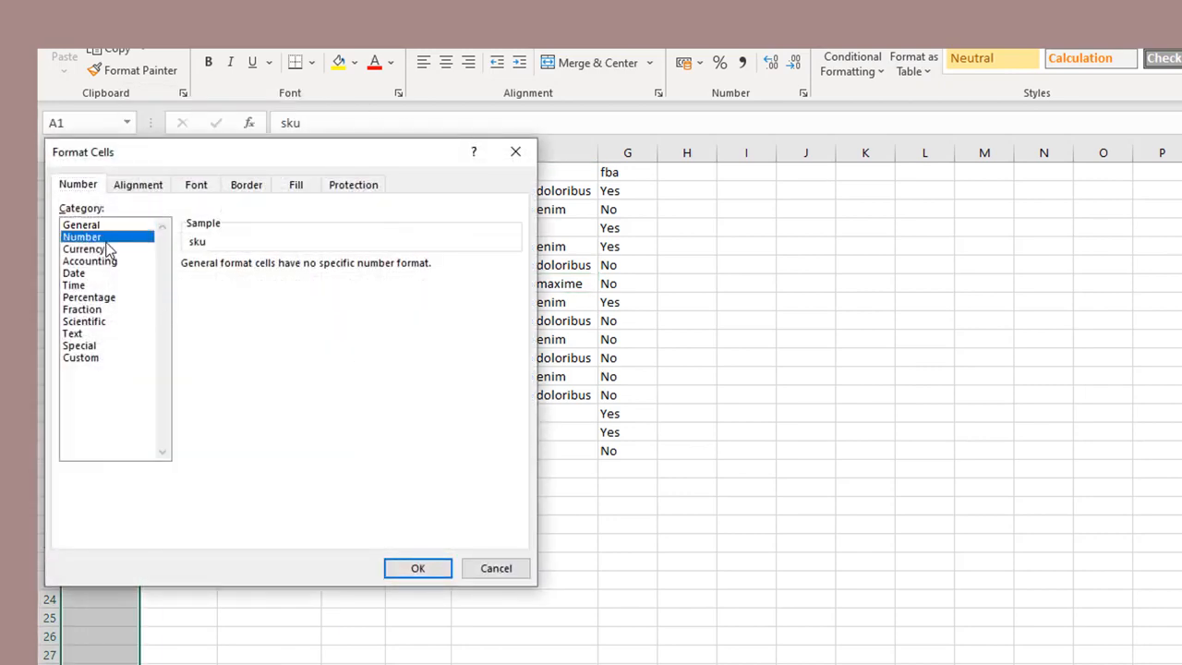
left_click(307, 270)
left_click(307, 270)
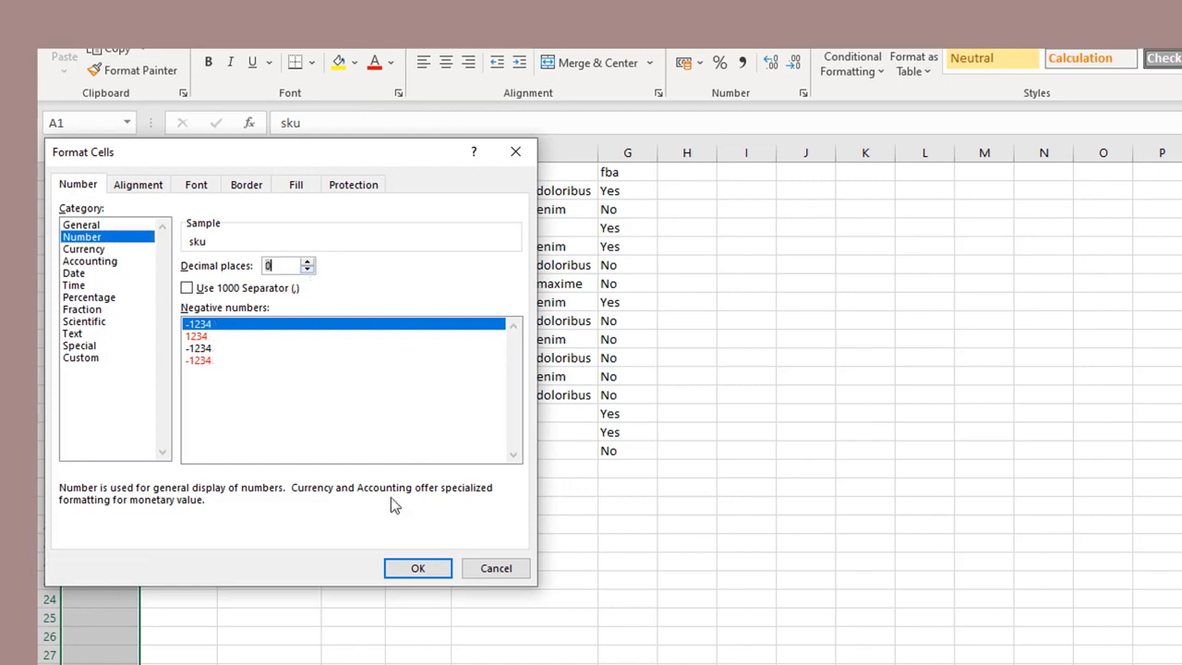
left_click(416, 570)
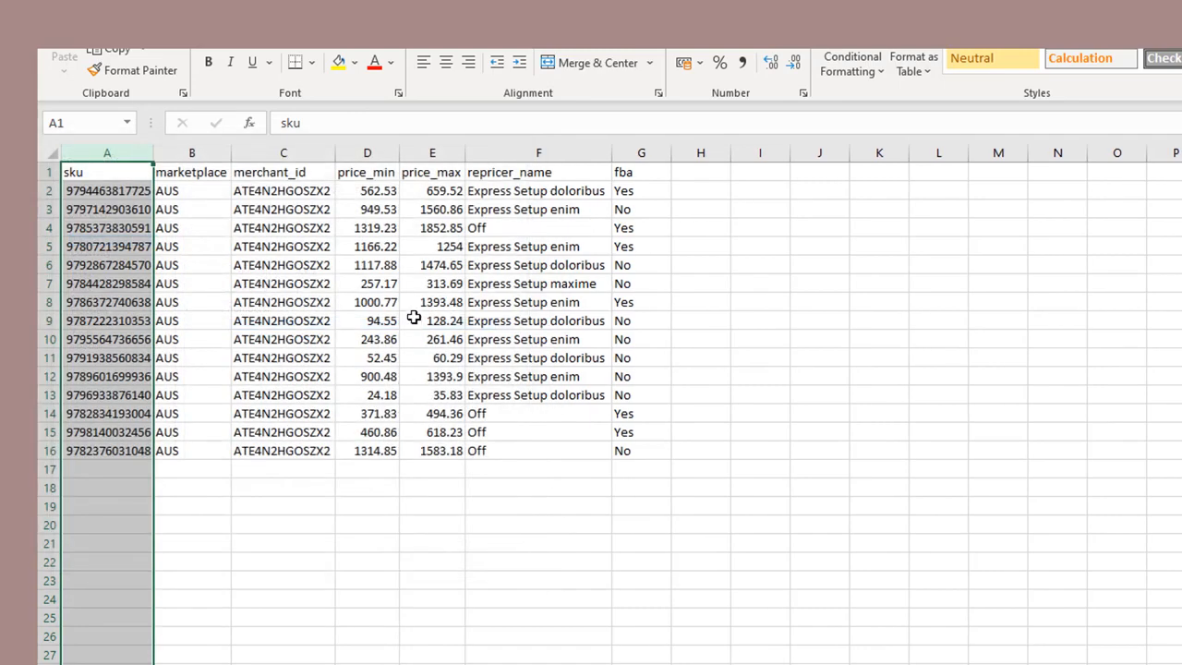
left_click(414, 318)
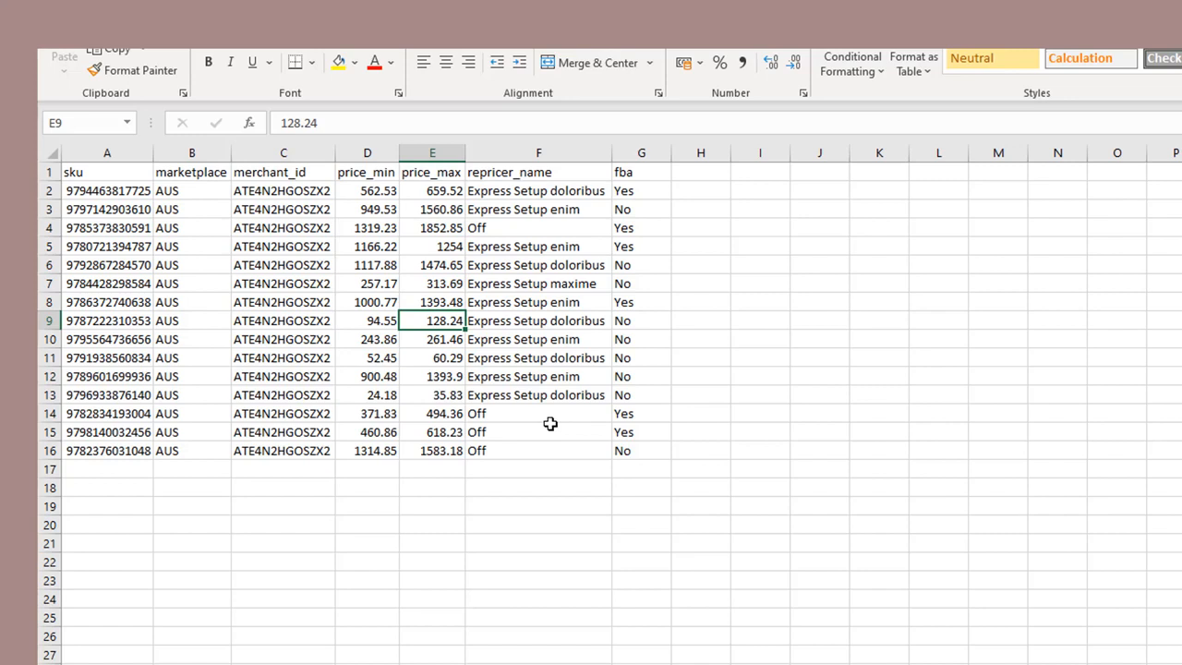
- Copy the repricer name Express Setup doloribus from F2 into cells F3 to F16
left_click(523, 190)
key("ctrl+c")
left_click(527, 208)
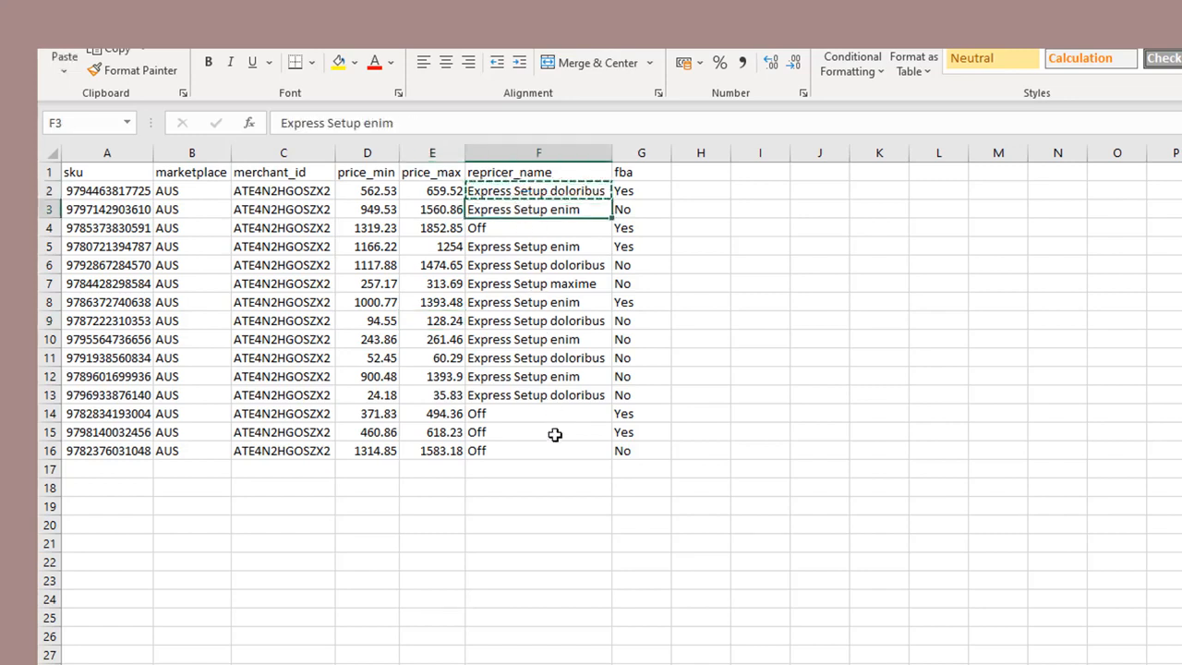
left_click(544, 451, "shift")
key("ctrl+v")
left_click(622, 472)
key("Escape")
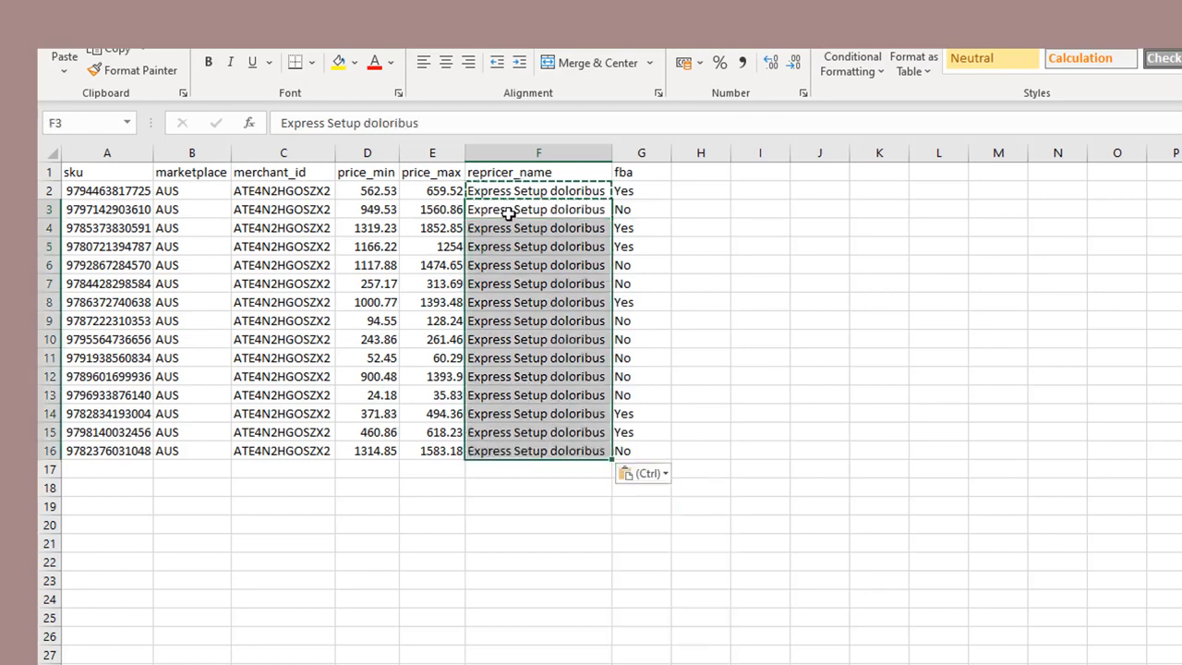
- Set the first product's price_min to 600 and its price_max to 750
type("600")
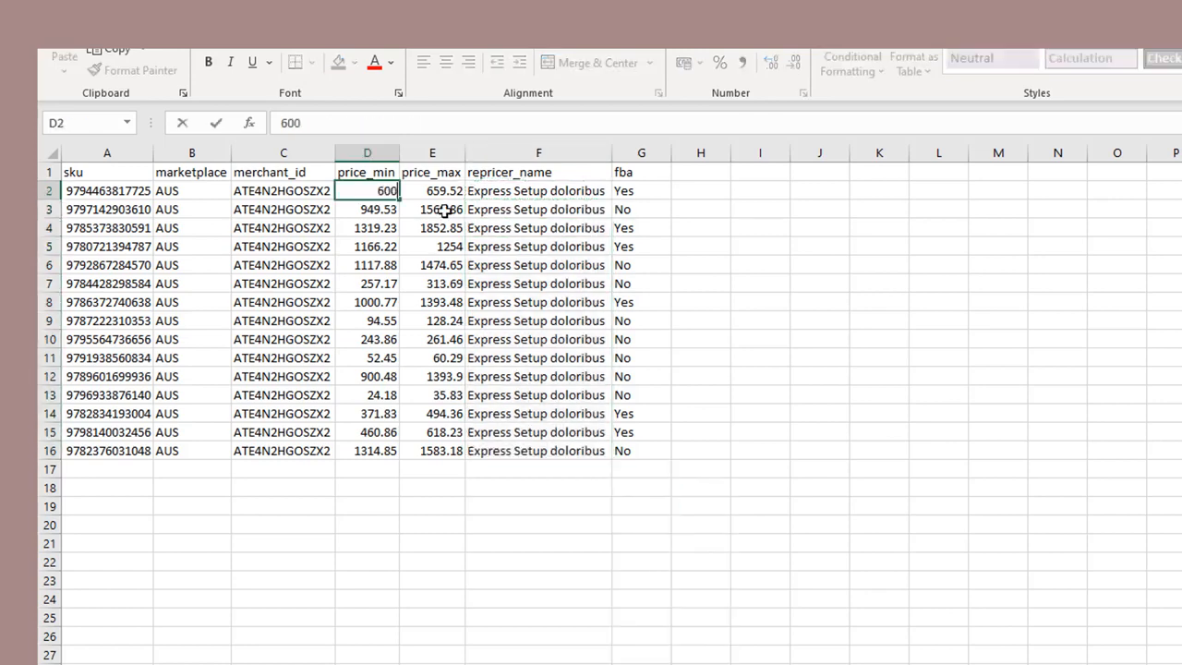
key("Up")
key("Right")
key("Down")
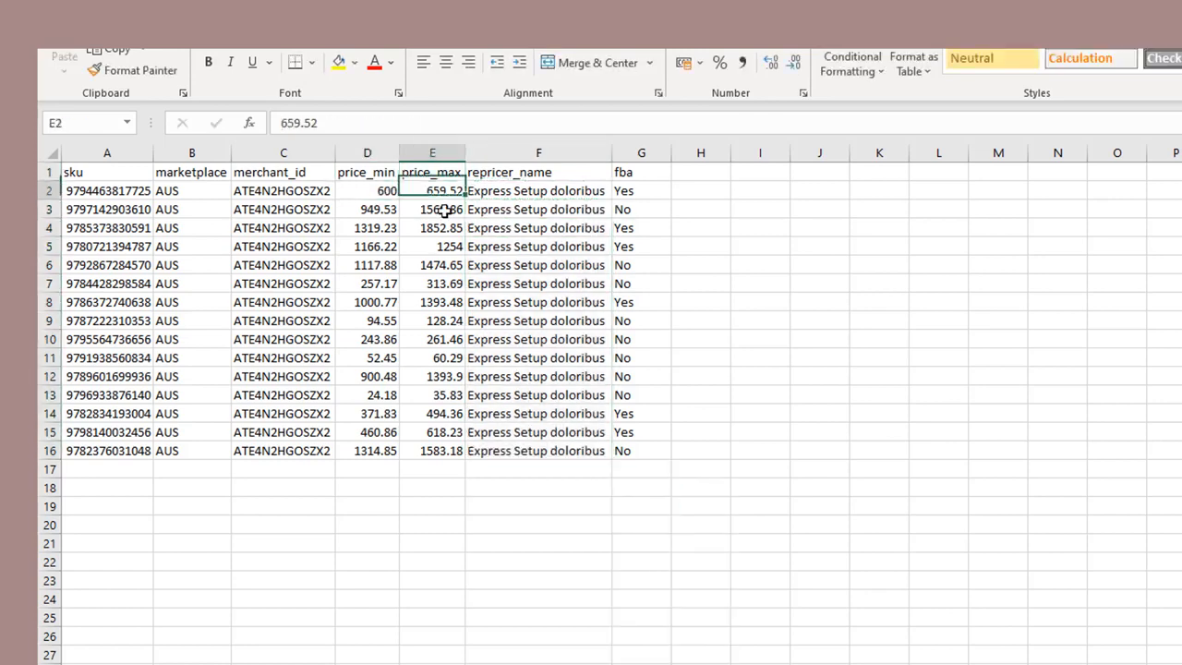
type("750")
key("Return")
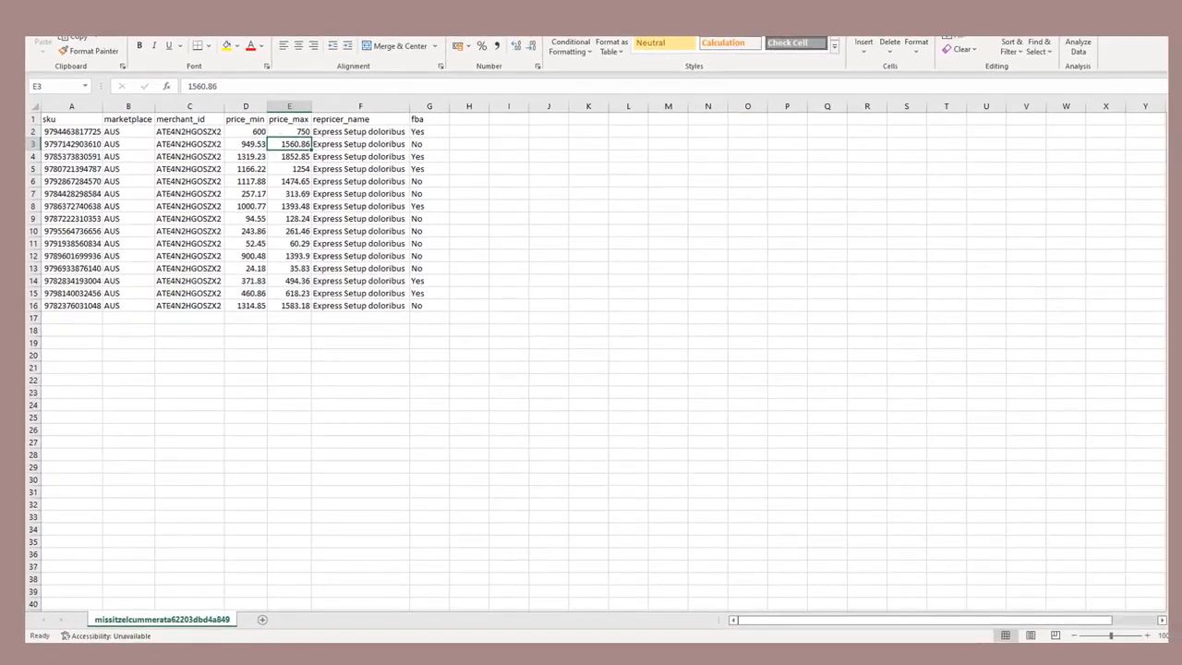
- Switch to Repricer.com's Bulk Product Import page, upload the New Test CSV as the updated Amazon product data, and open the recent imports
left_click(43, 7)
left_click(65, 144)
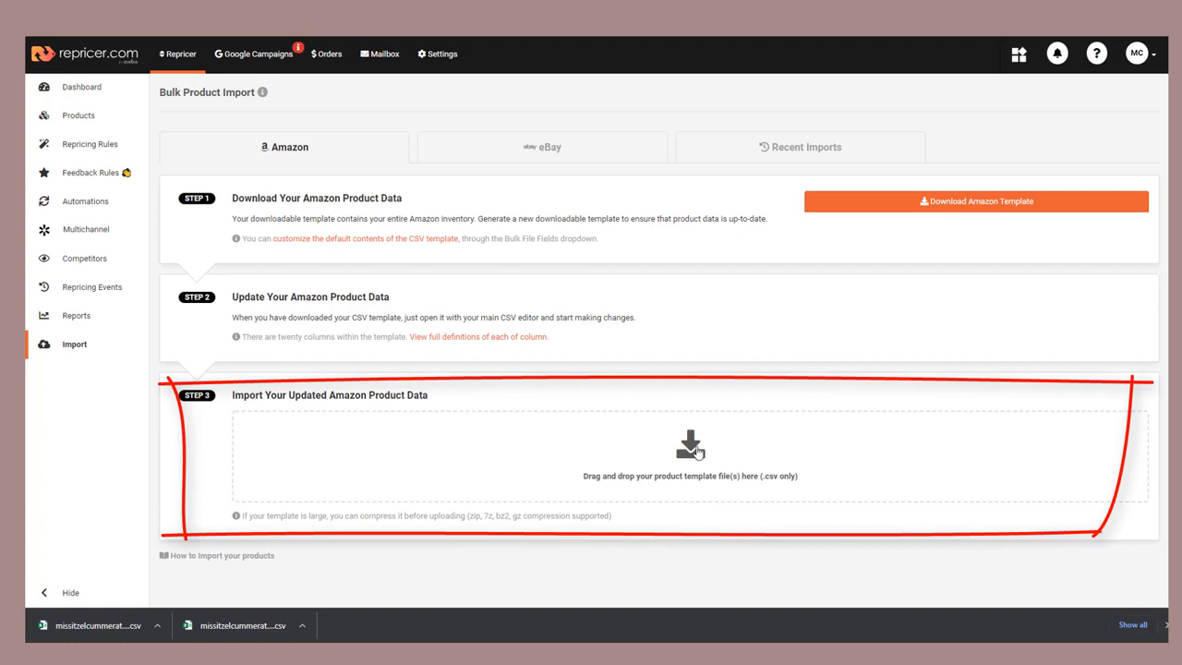
left_click(697, 452)
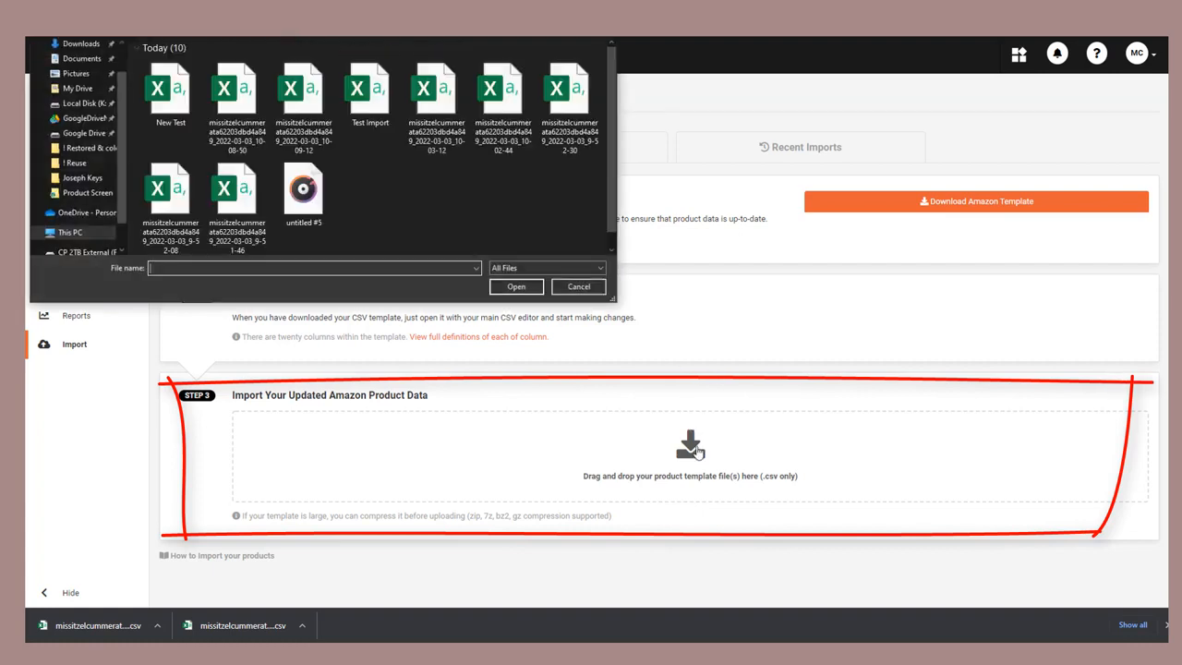
left_click(159, 105)
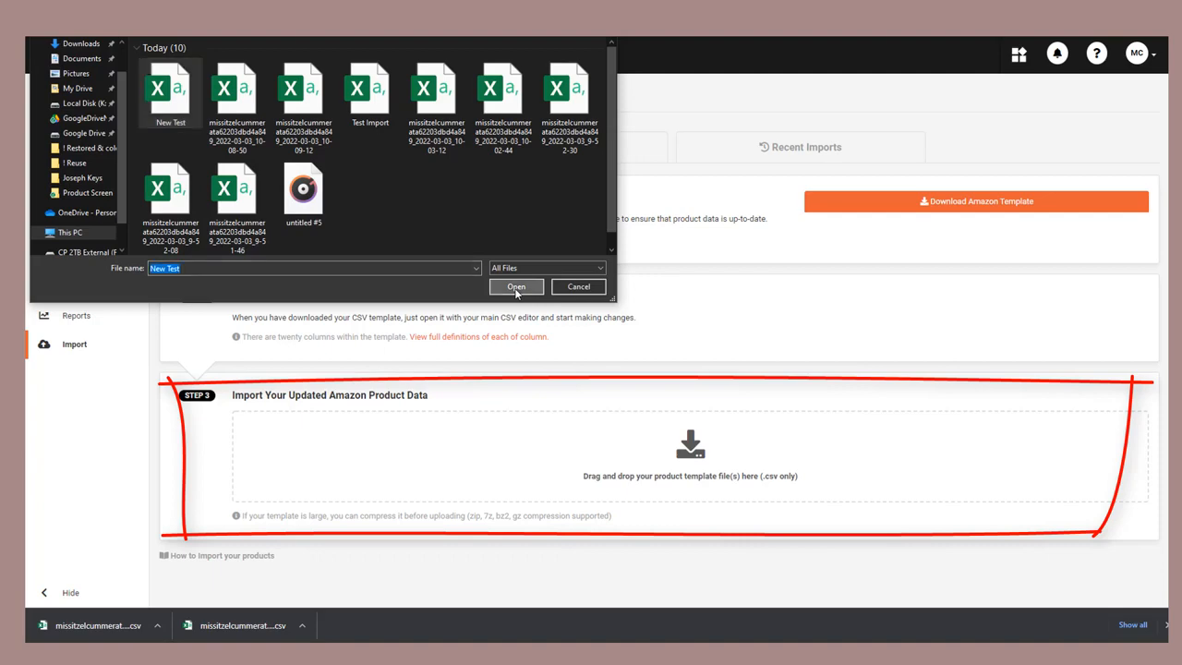
left_click(516, 287)
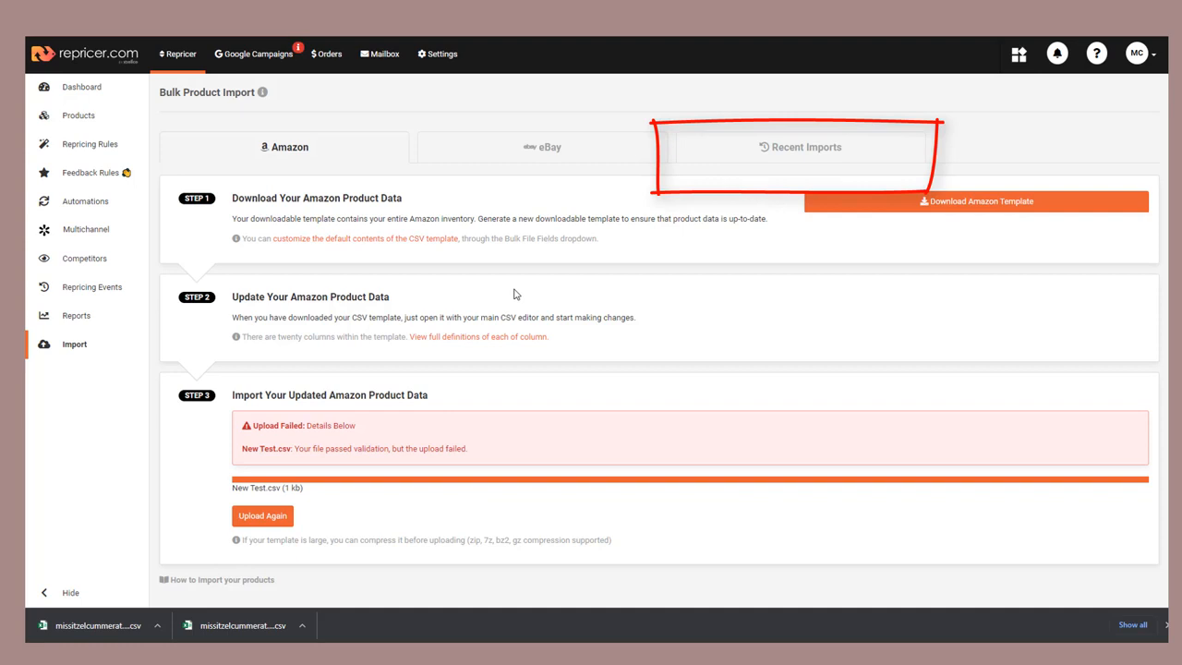
left_click(767, 150)
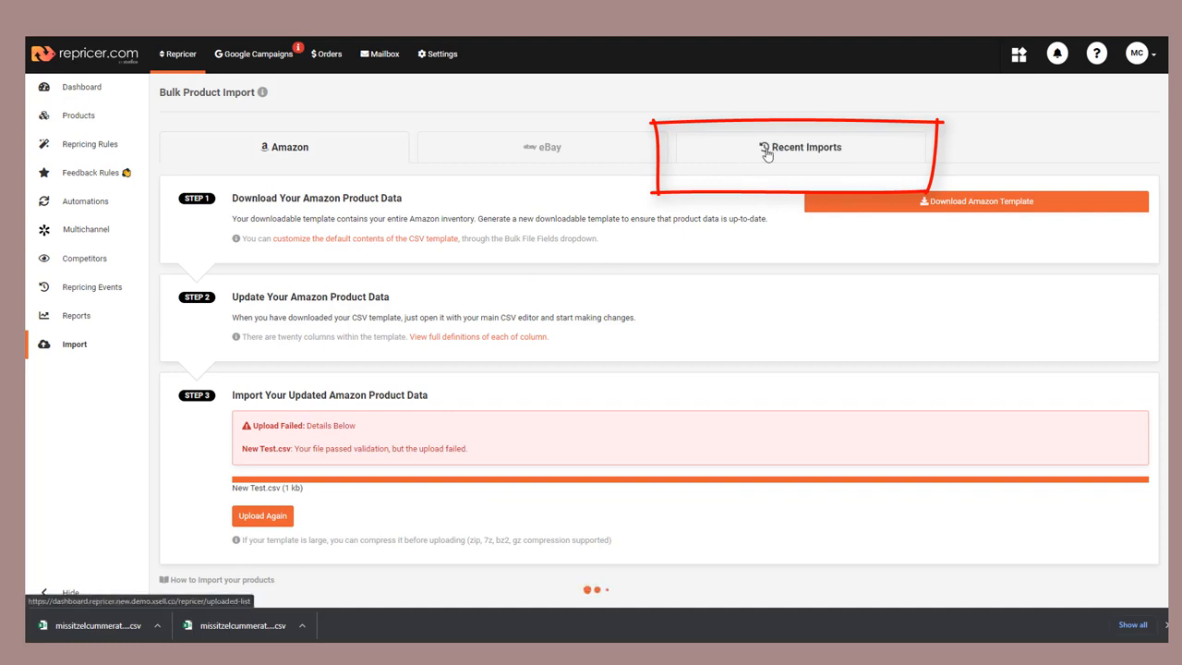